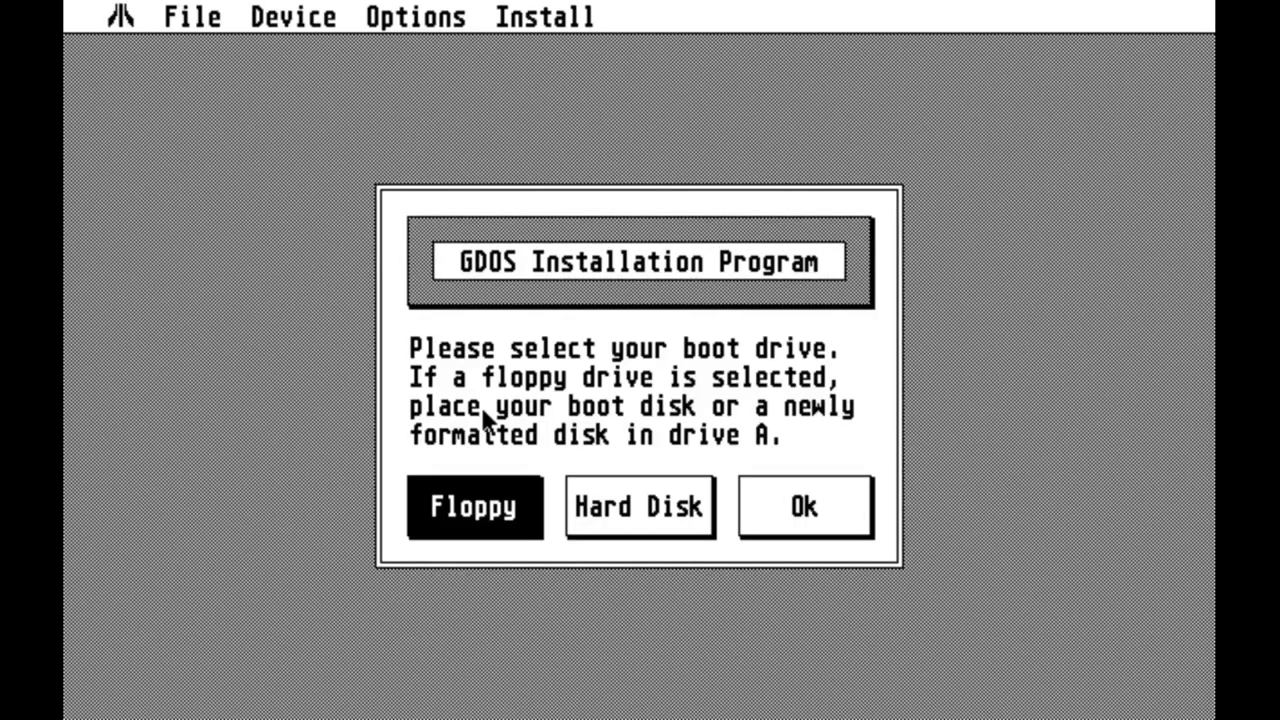
# Install GDOS for hard-disk booting with its system folder on drive C, then reboot
pyautogui.click(660, 533)
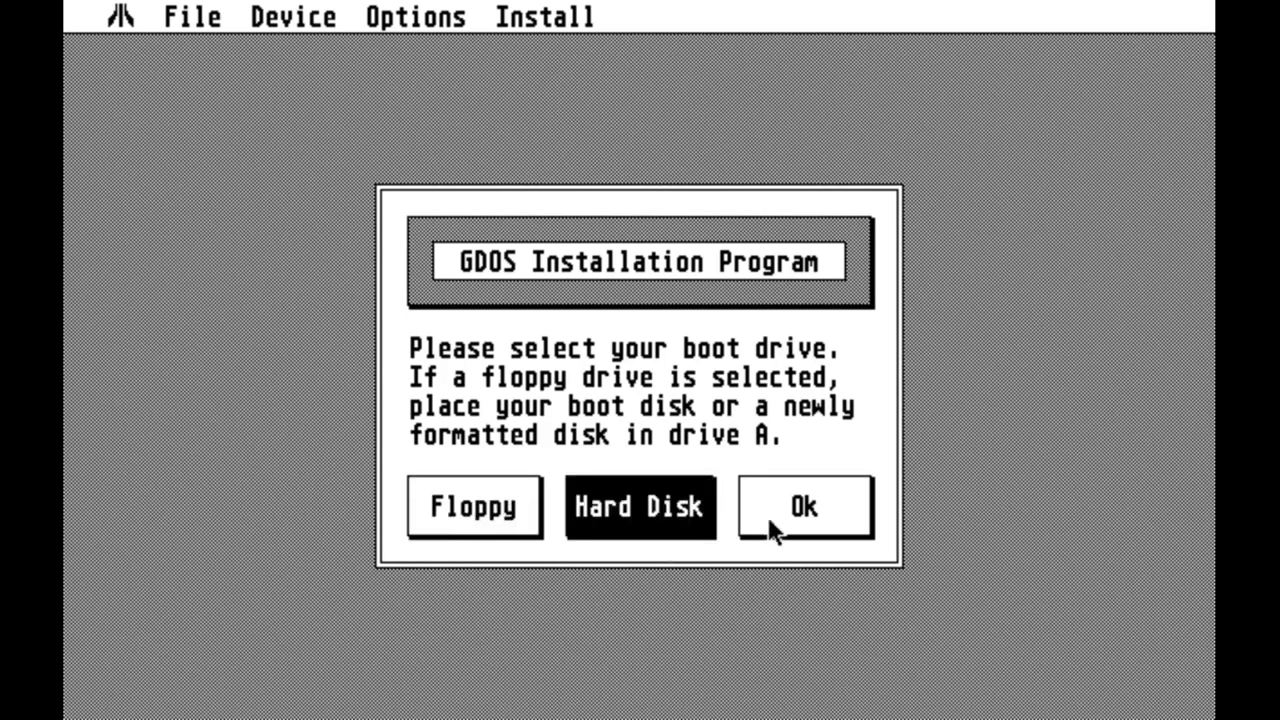
pyautogui.click(866, 514)
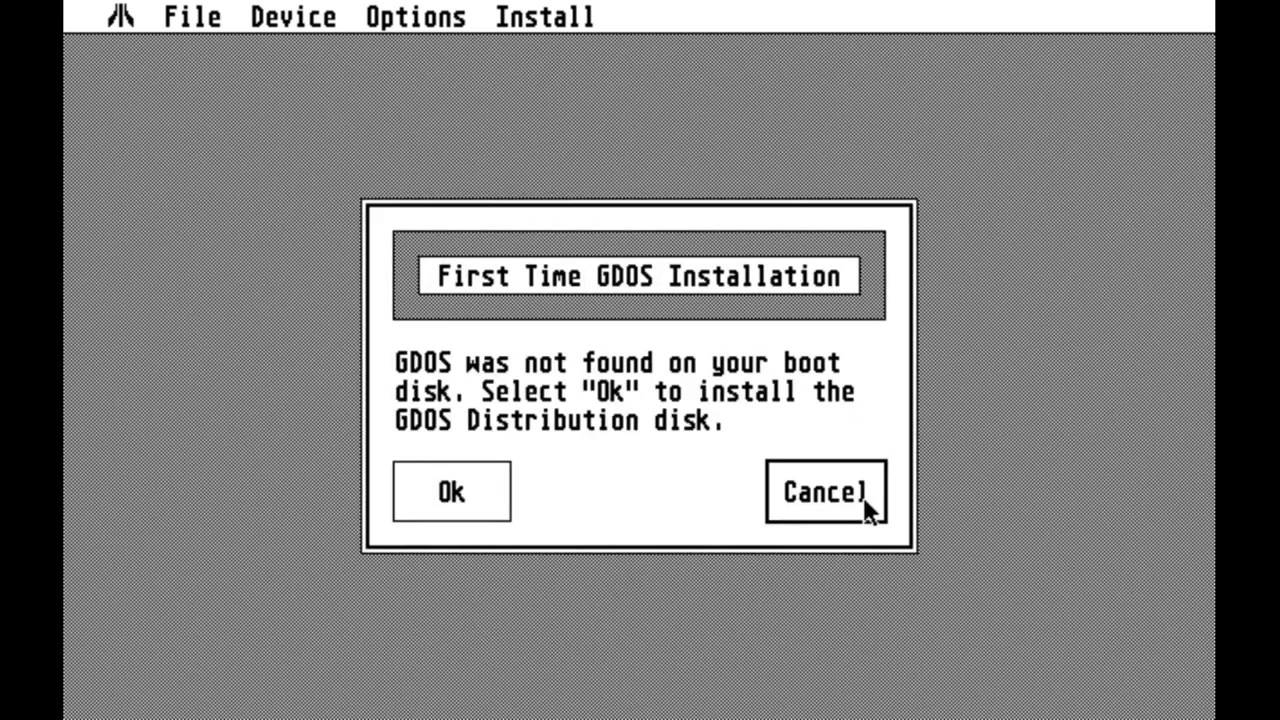
pyautogui.click(435, 503)
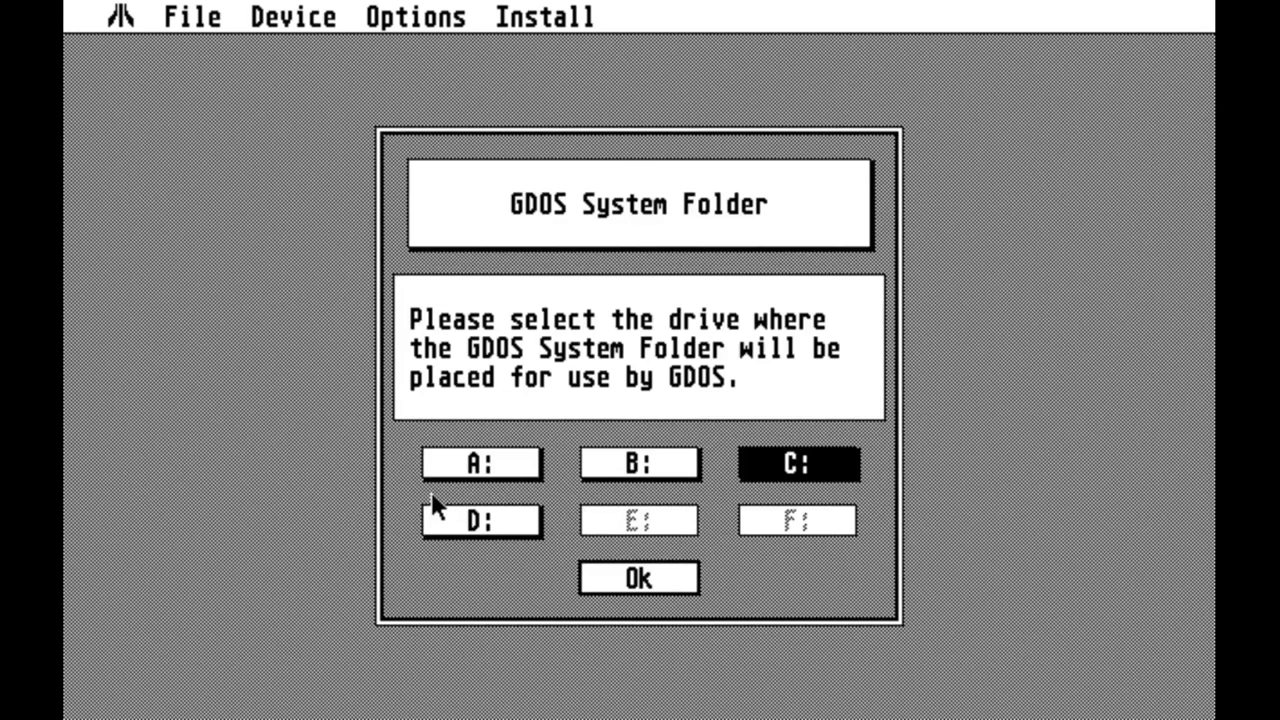
pyautogui.click(633, 580)
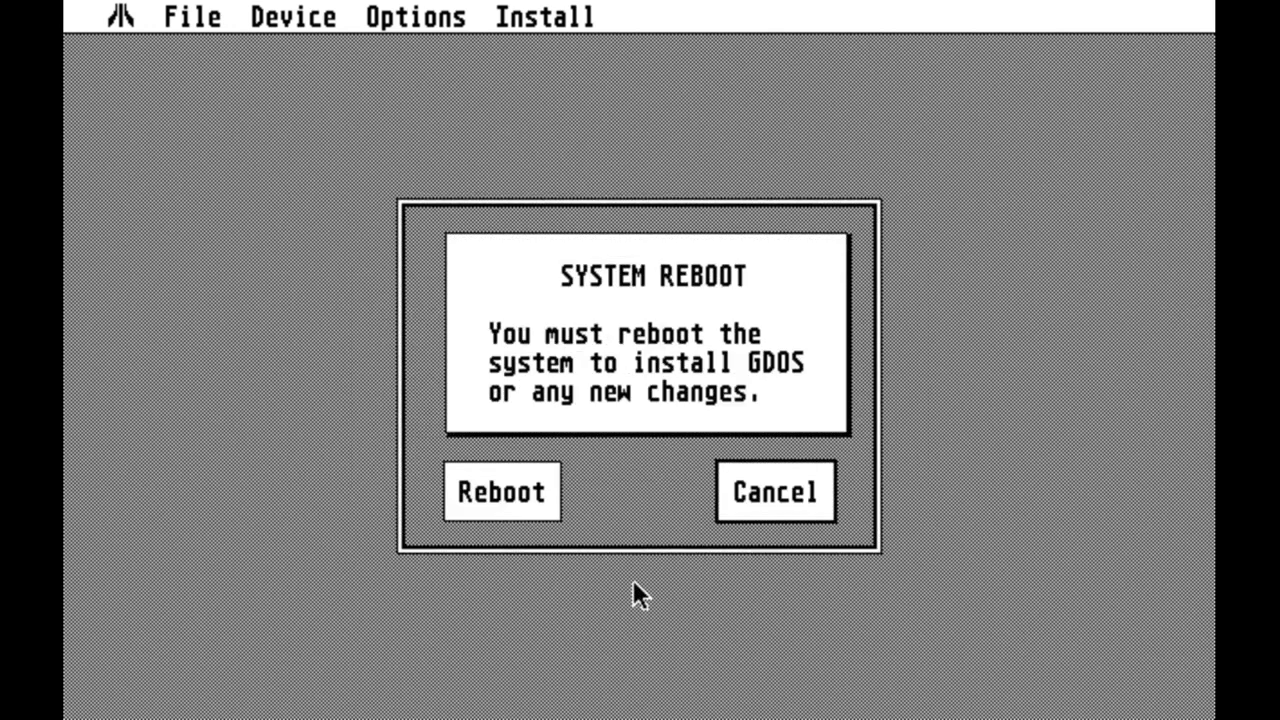
pyautogui.click(503, 491)
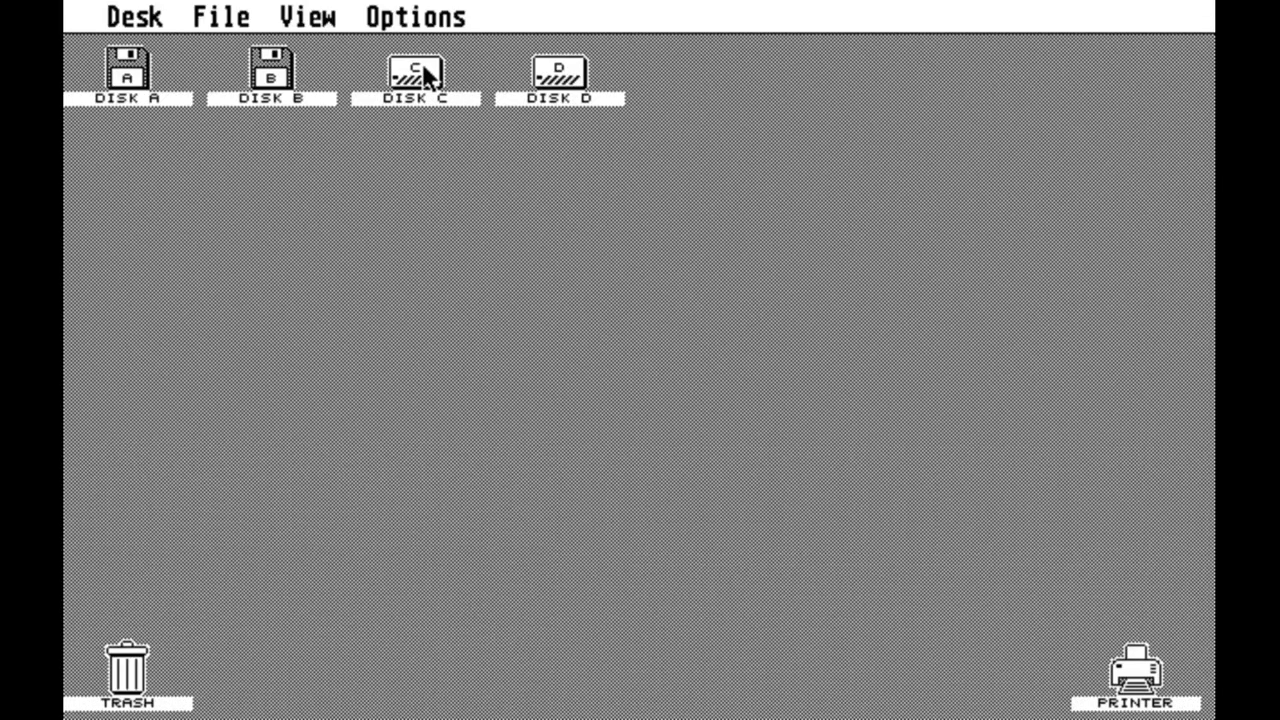
# Open drive C in a moved, taller window and view GDOS.PRG inside the AUTO folder
pyautogui.doubleClick(429, 68)
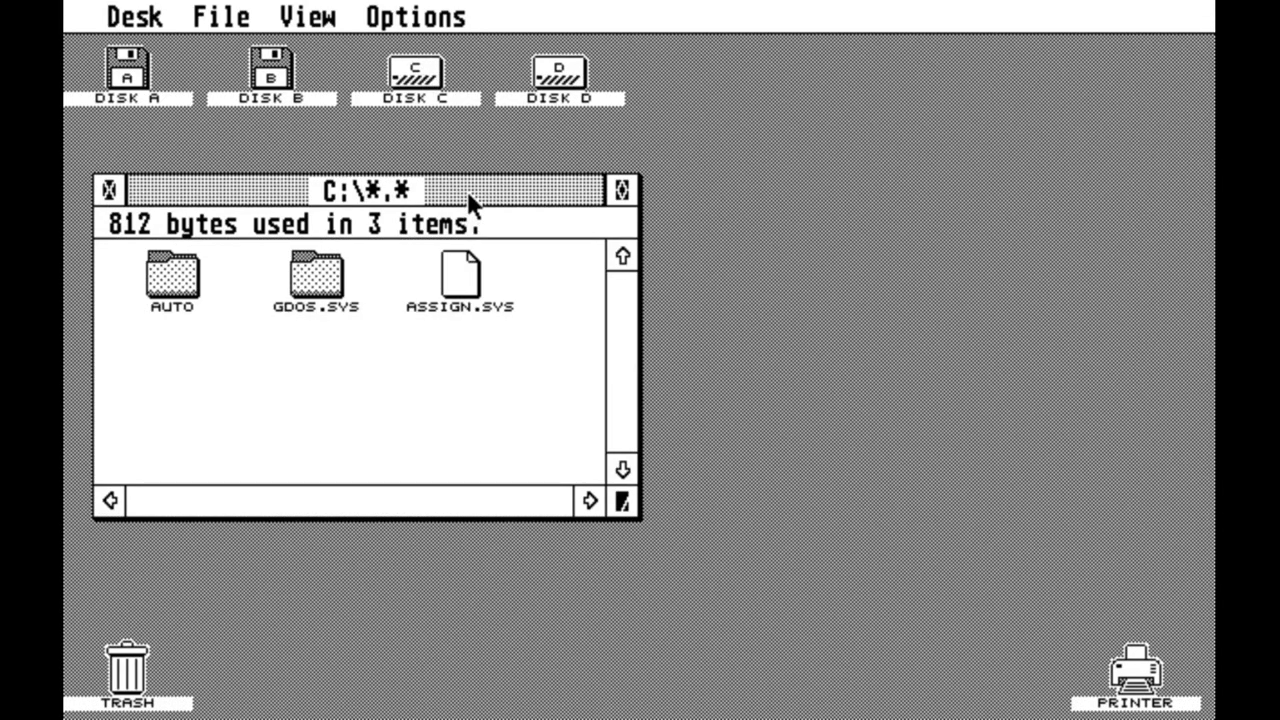
pyautogui.moveTo(467, 191)
pyautogui.mouseDown()
pyautogui.moveTo(980, 117)
pyautogui.moveTo(1005, 107)
pyautogui.moveTo(1027, 66)
pyautogui.mouseUp()
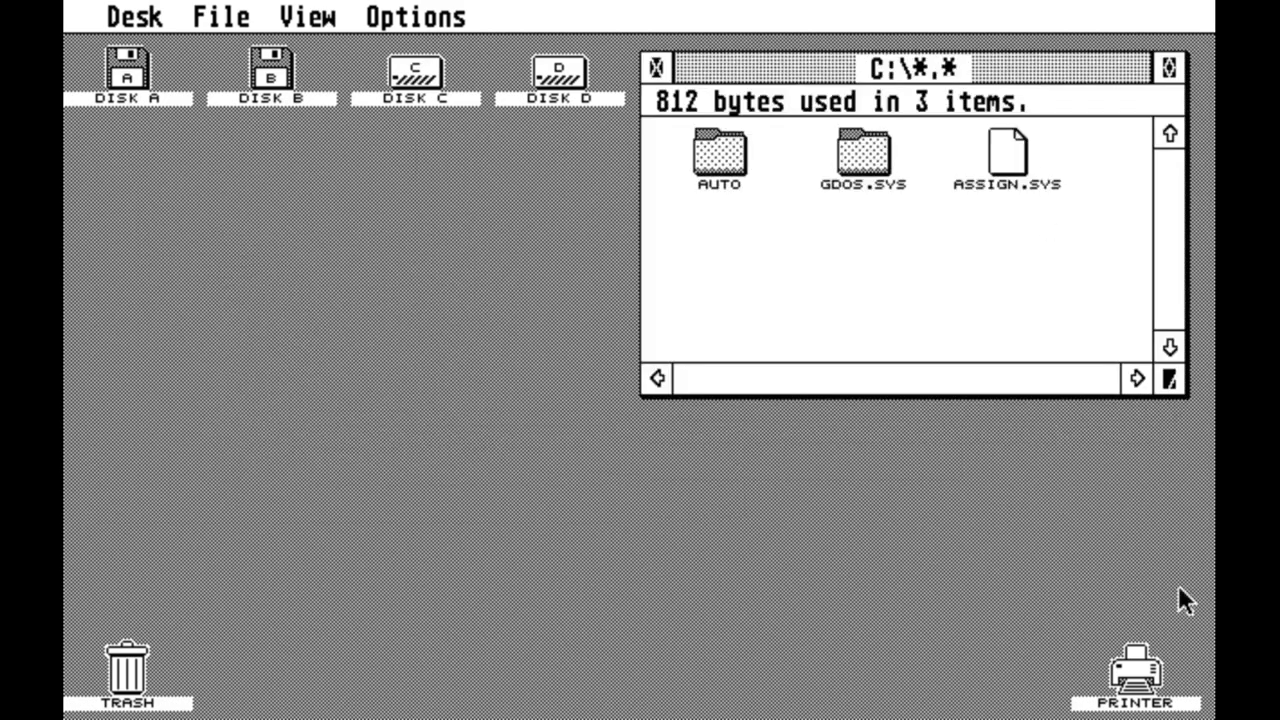
pyautogui.moveTo(1174, 377)
pyautogui.mouseDown()
pyautogui.moveTo(1168, 708)
pyautogui.moveTo(1170, 636)
pyautogui.mouseUp()
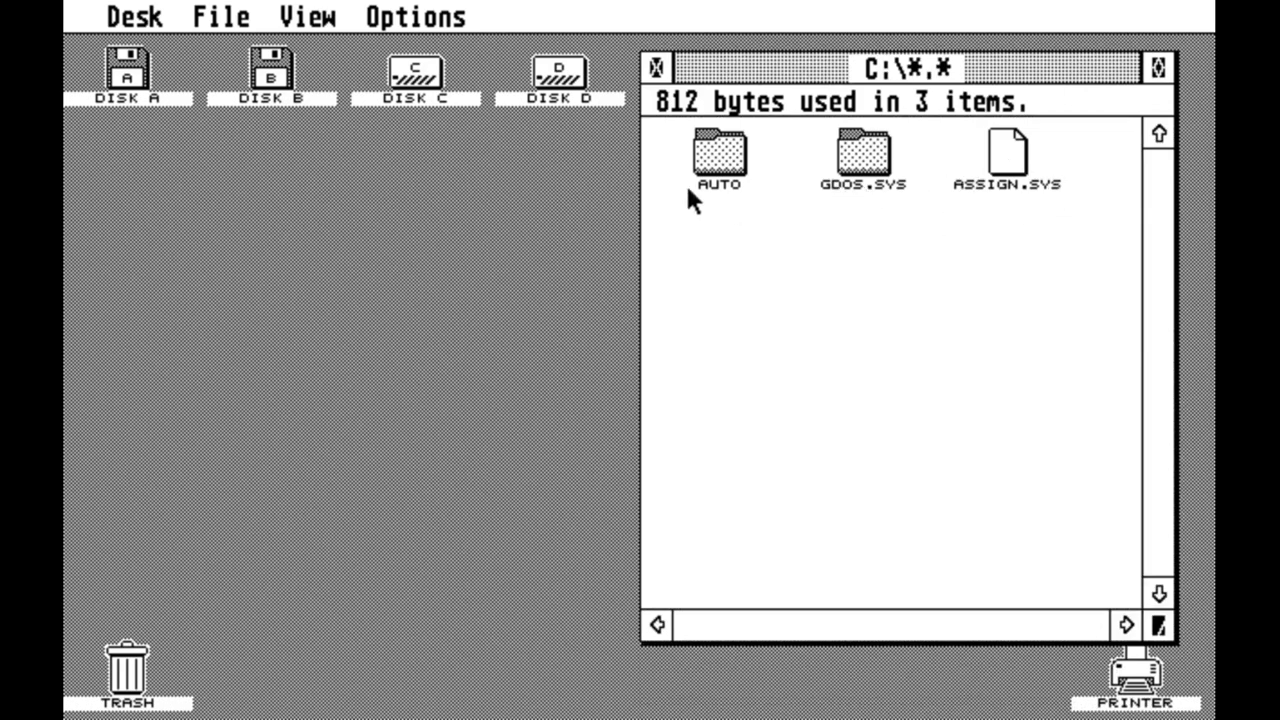
pyautogui.click(724, 150)
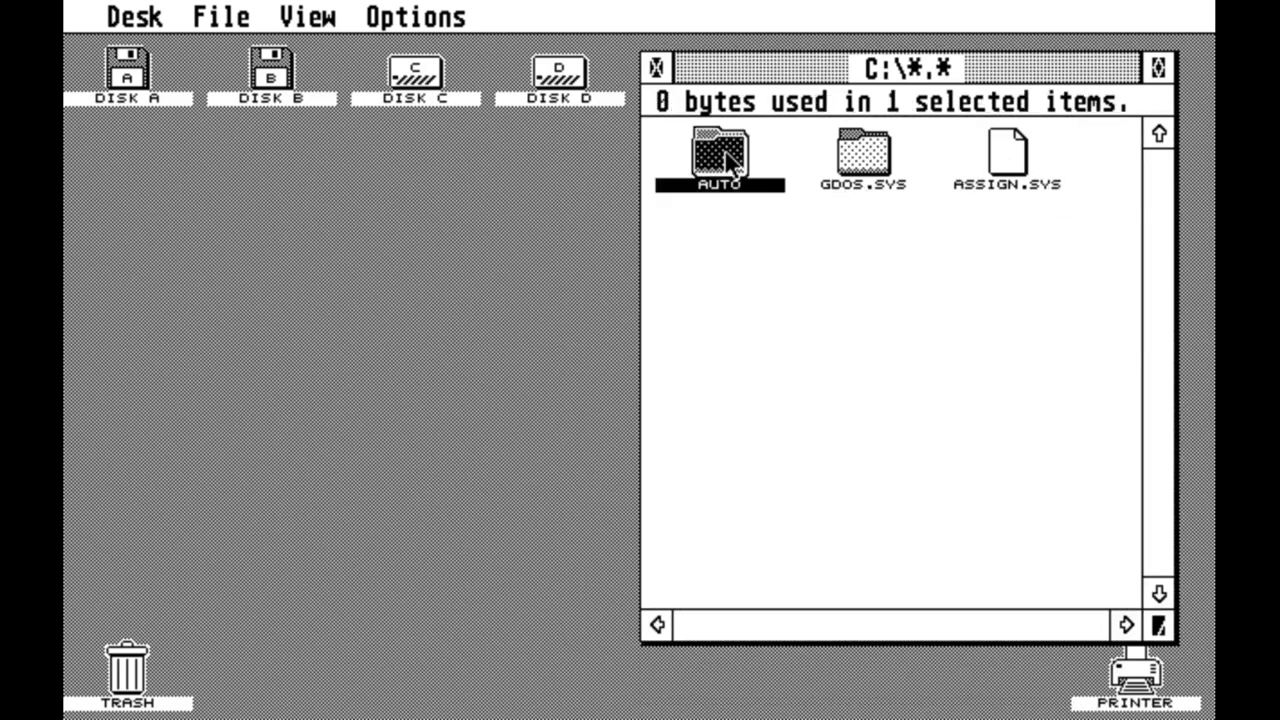
pyautogui.doubleClick(727, 160)
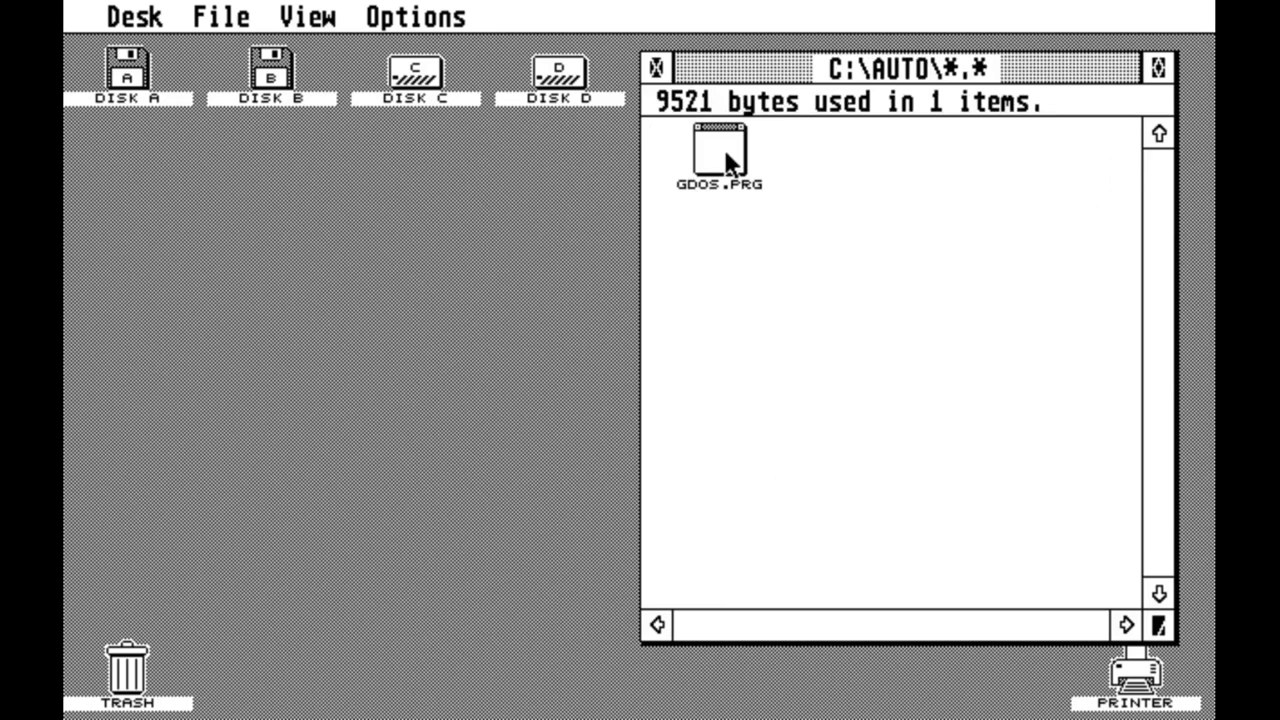
# Browse the font files in GDOS.SYS, return to drive C's root and select ASSIGN.SYS
pyautogui.click(660, 68)
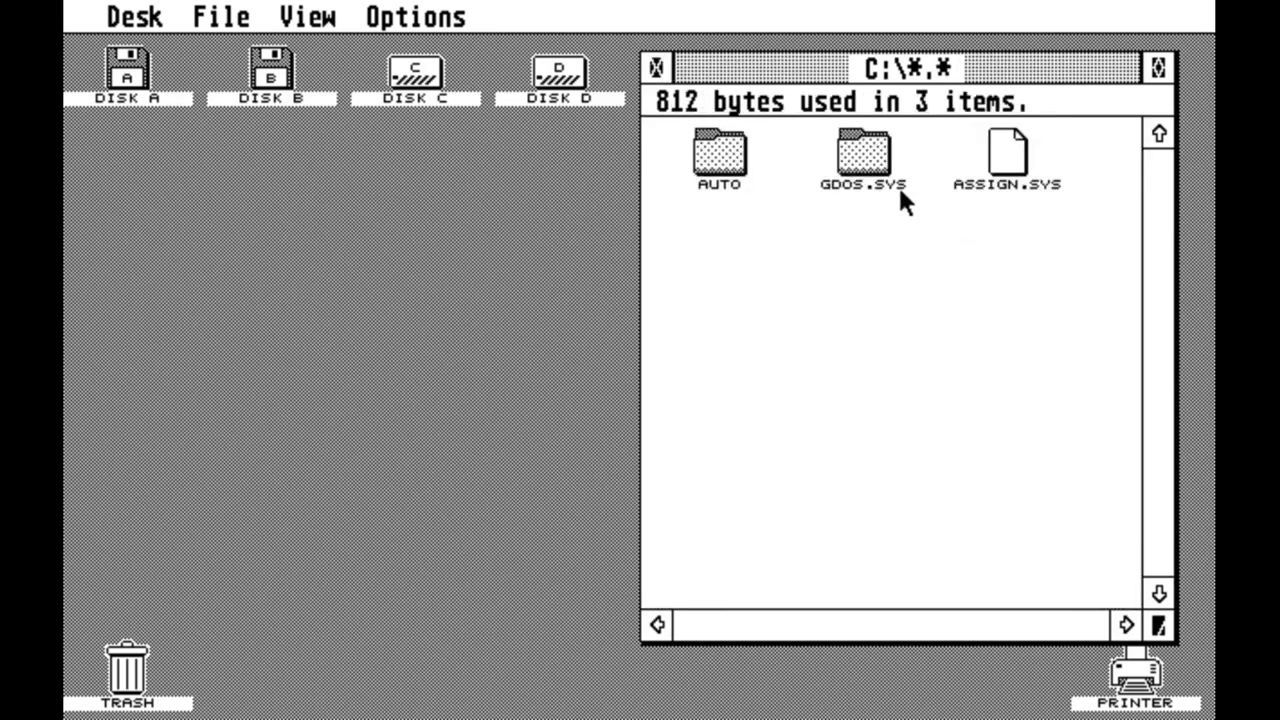
pyautogui.doubleClick(859, 148)
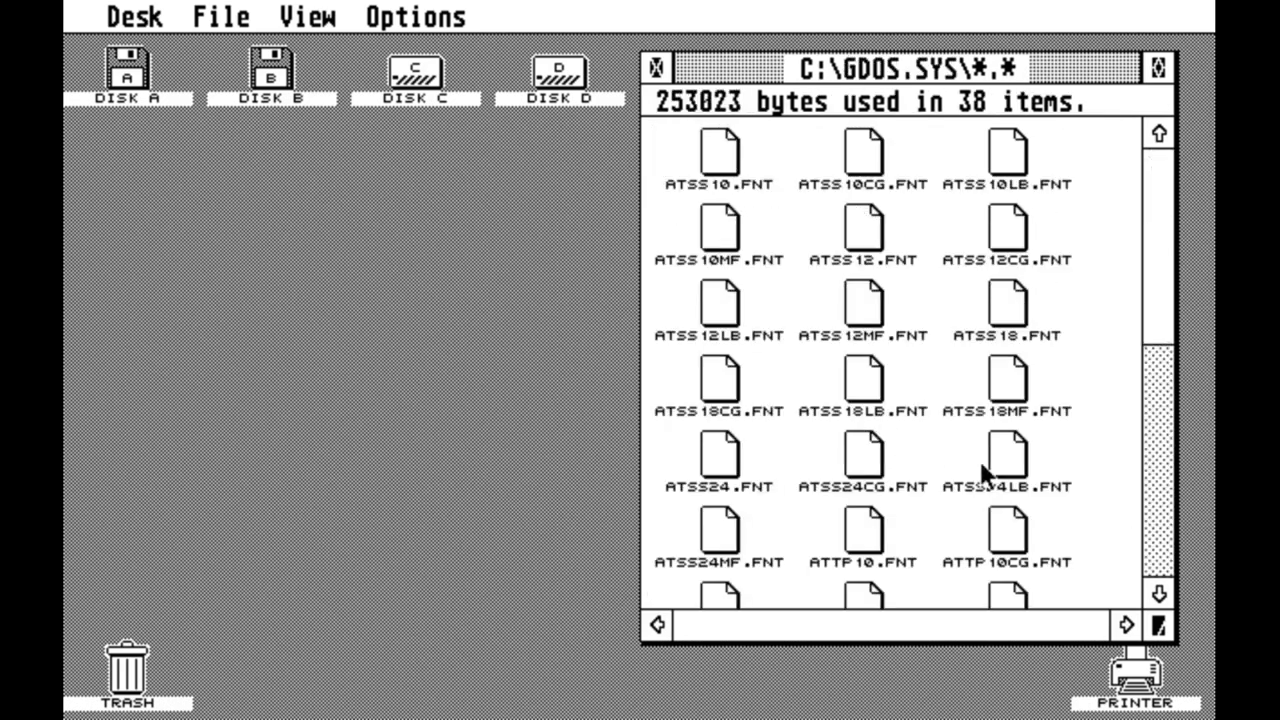
pyautogui.click(1155, 443)
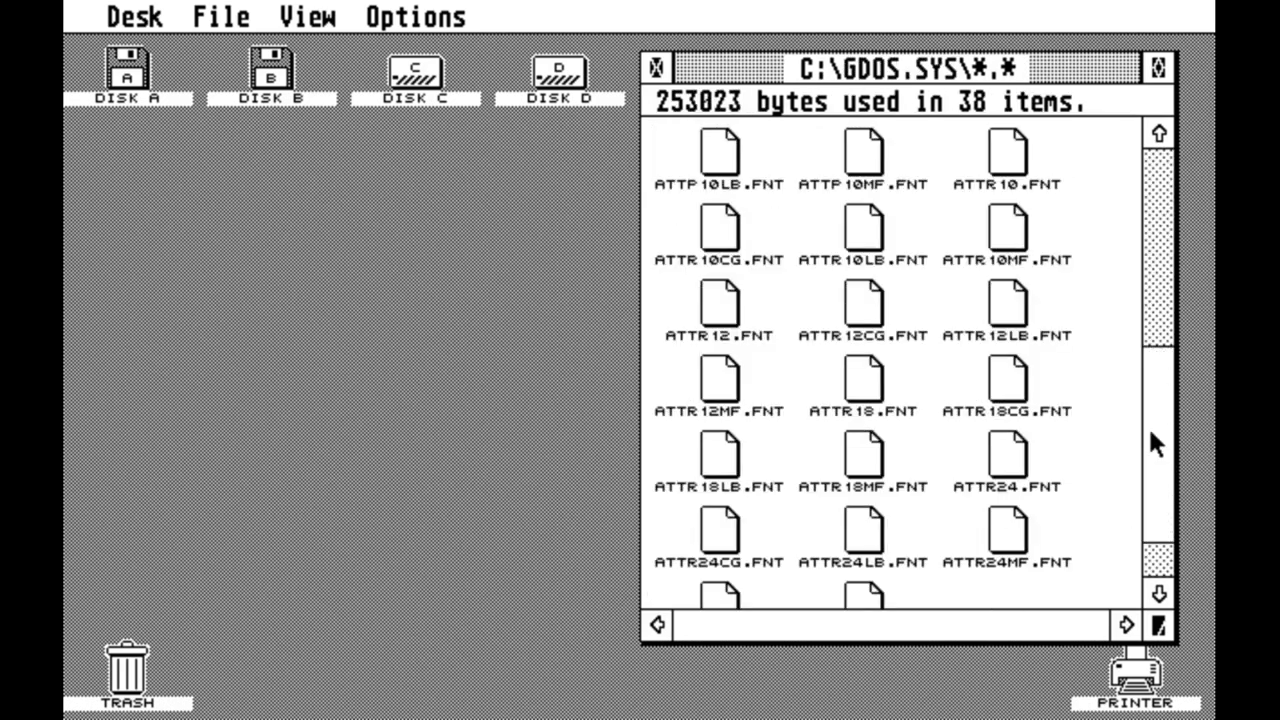
pyautogui.click(660, 67)
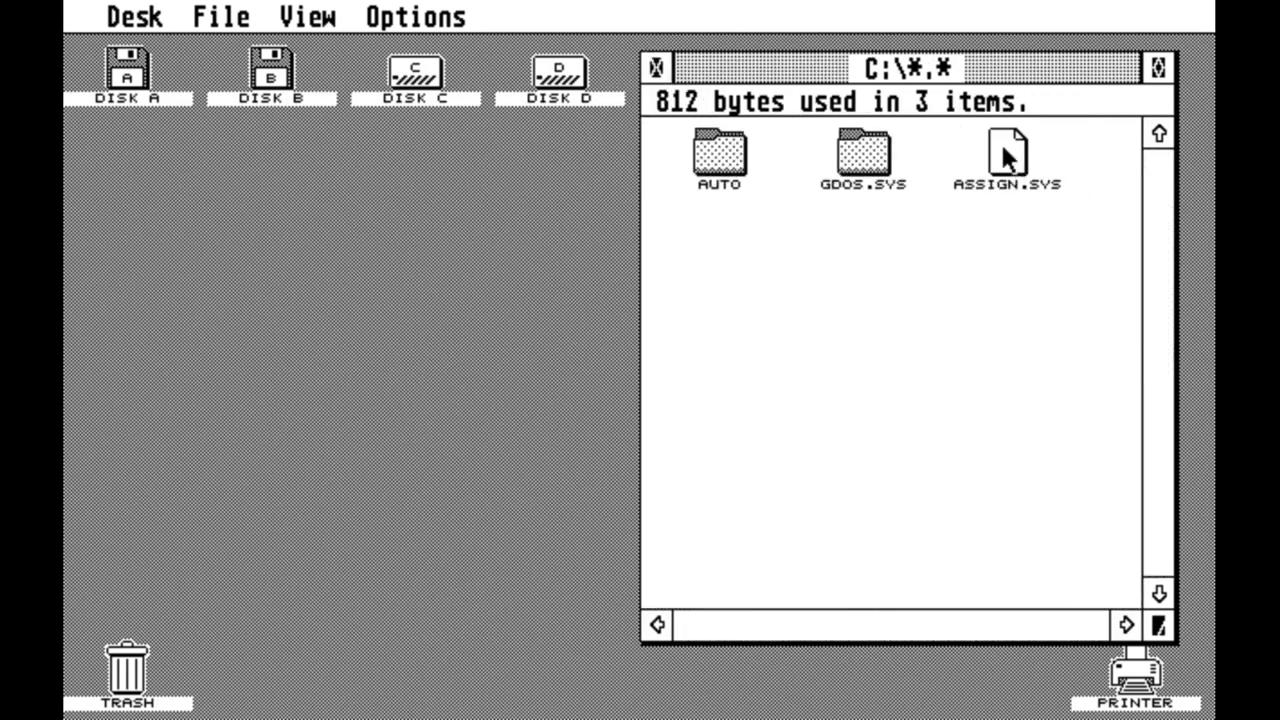
pyautogui.click(1003, 148)
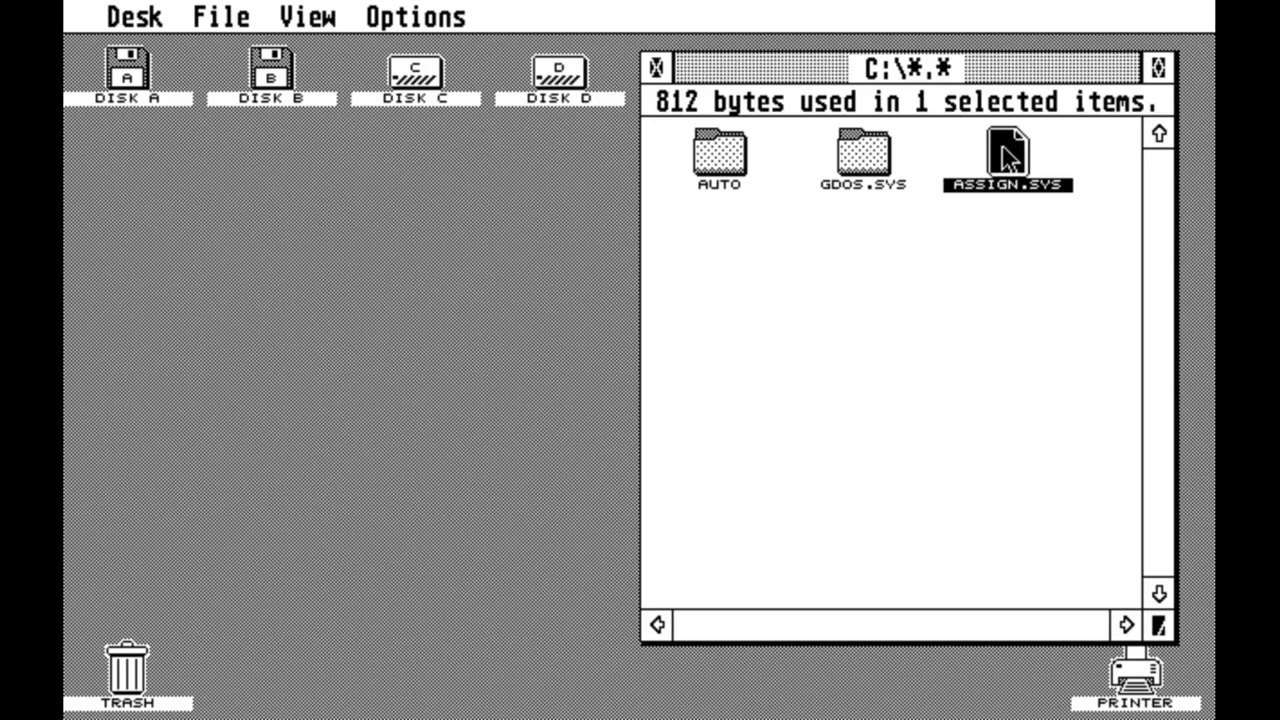
pyautogui.doubleClick(1002, 147)
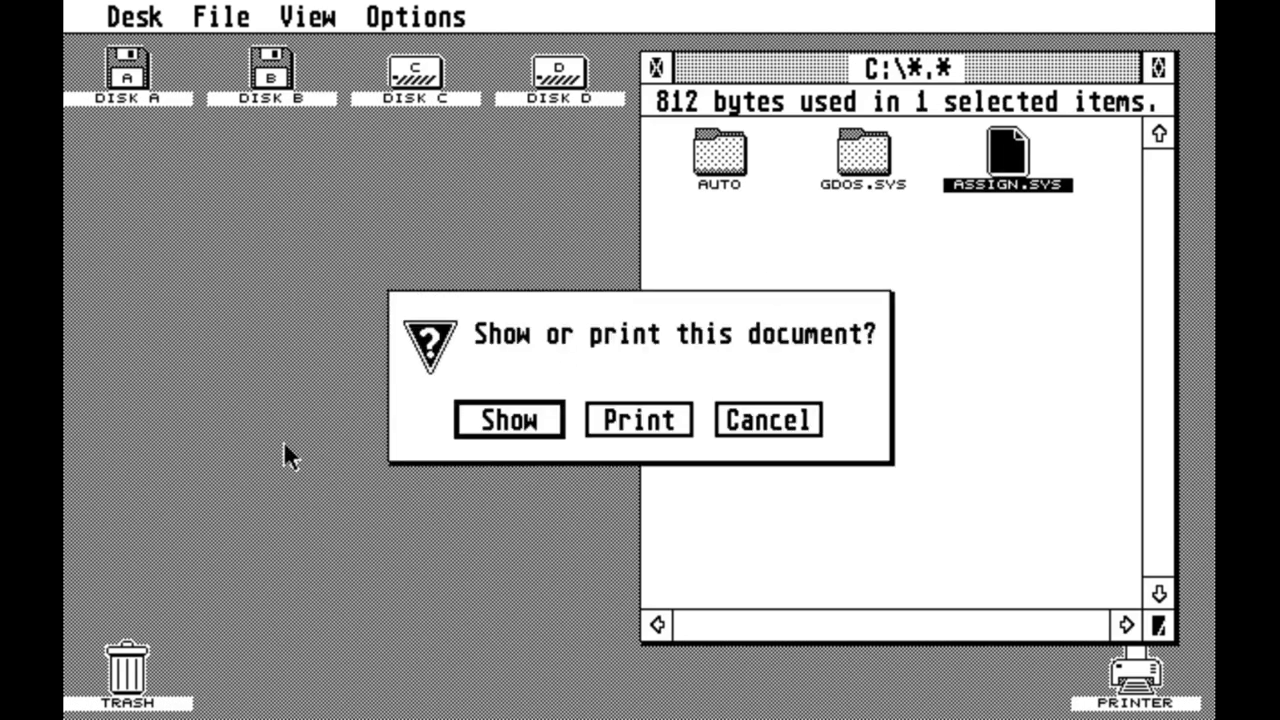
pyautogui.click(501, 438)
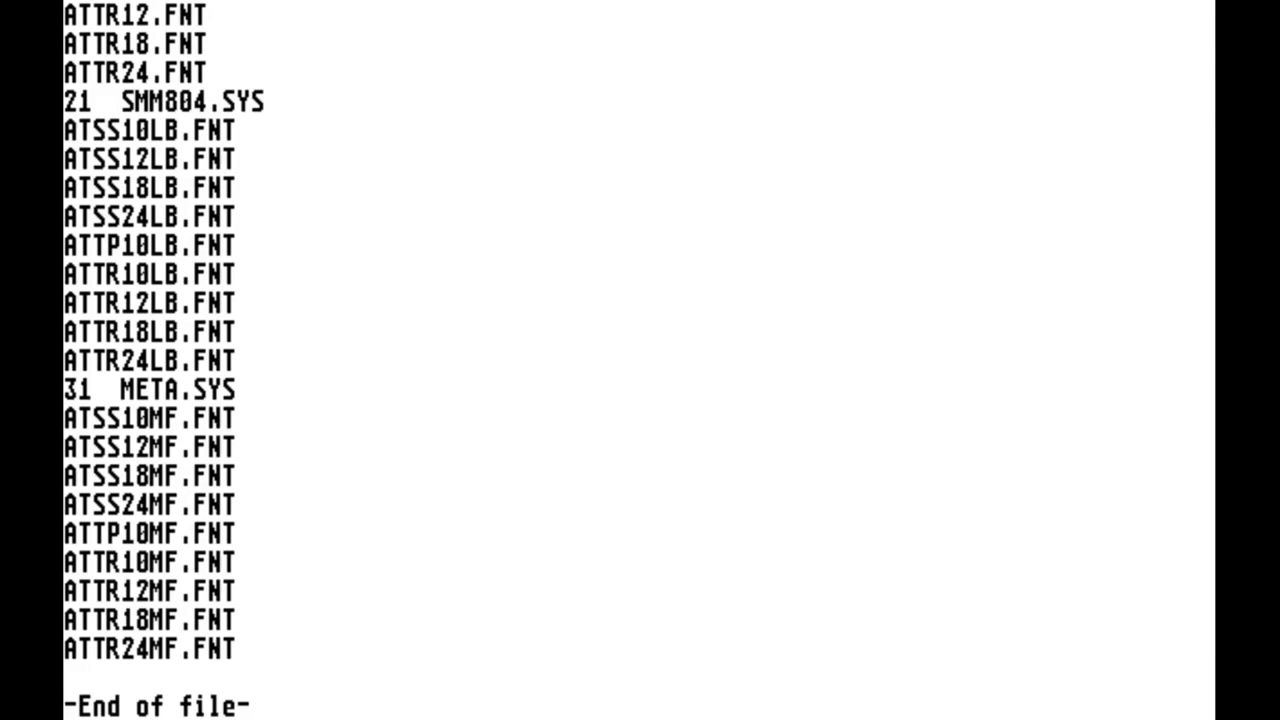
pyautogui.click(491, 449)
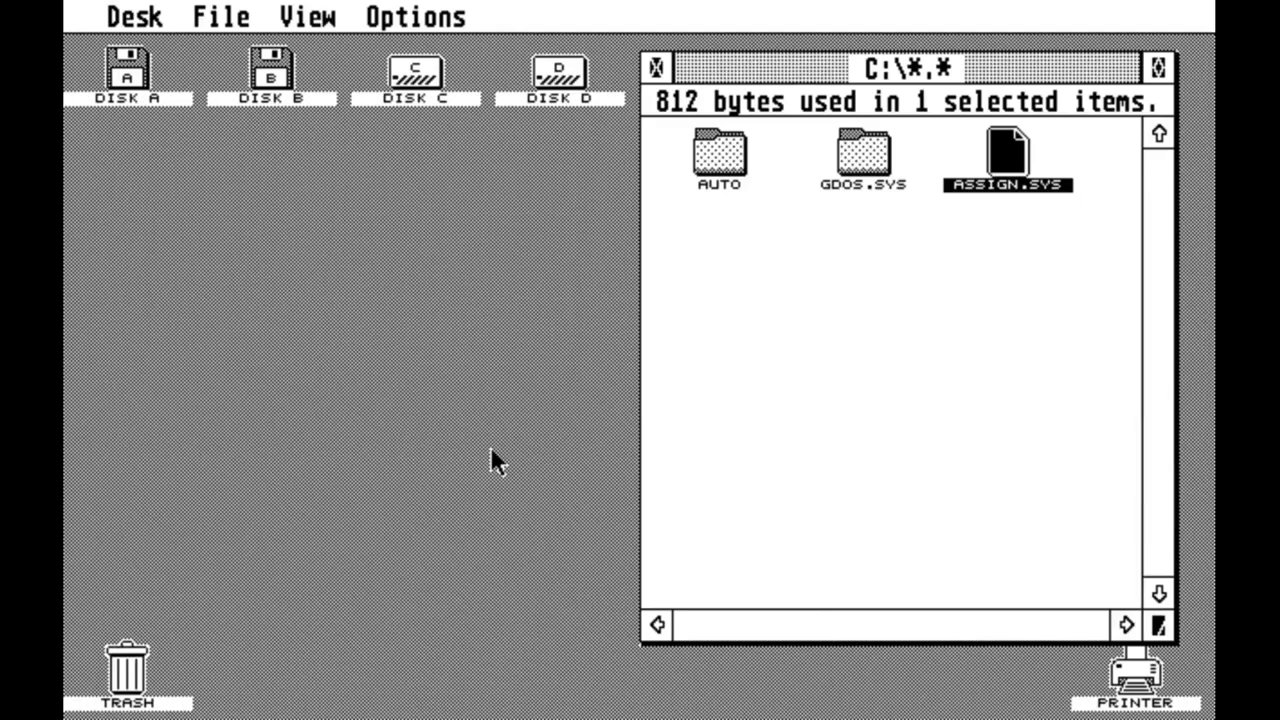